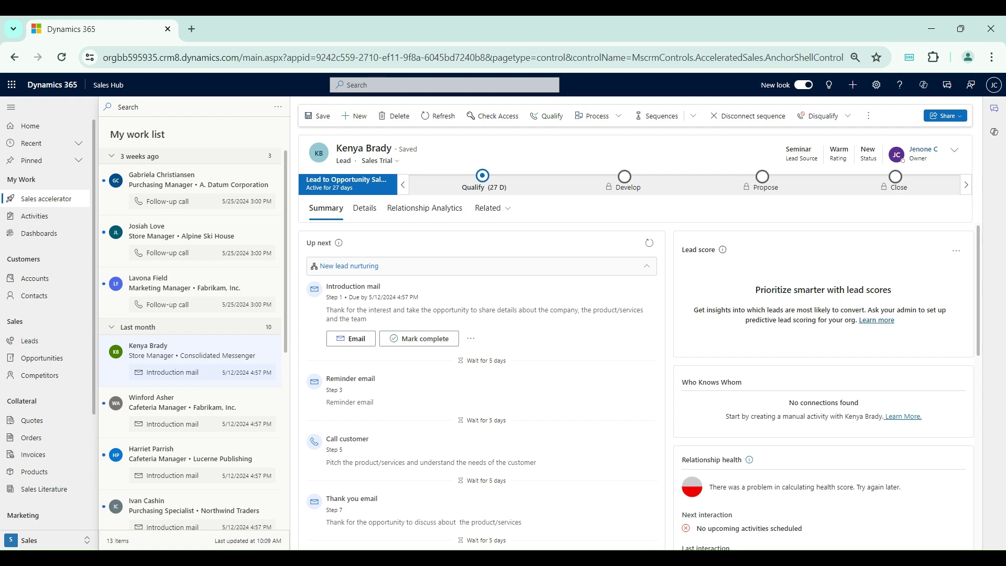
- Switch to the App Settings area and open the product catalog's Discount Lists
{"action": "left_click", "coordinate": [73, 540]}
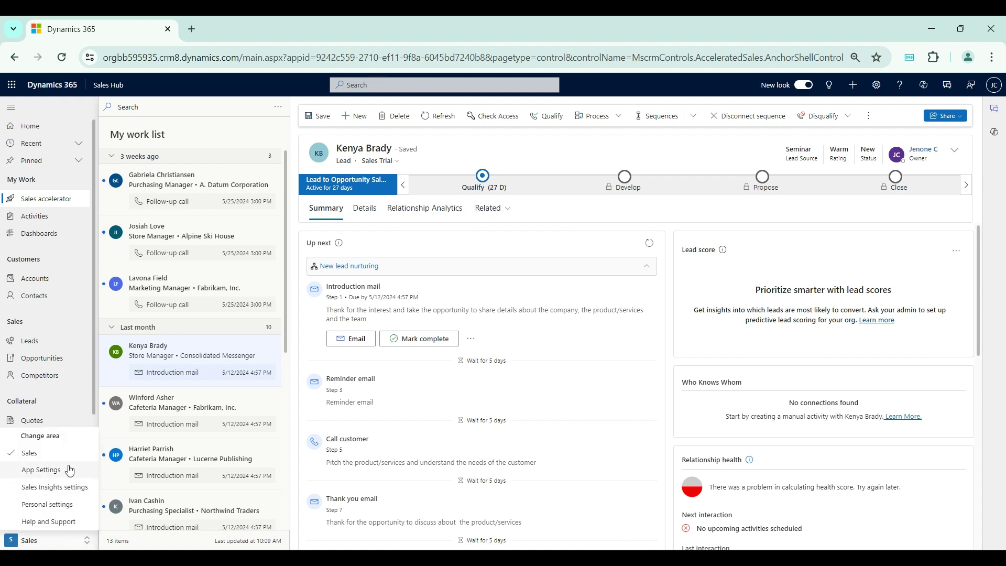
{"action": "left_click", "coordinate": [68, 471]}
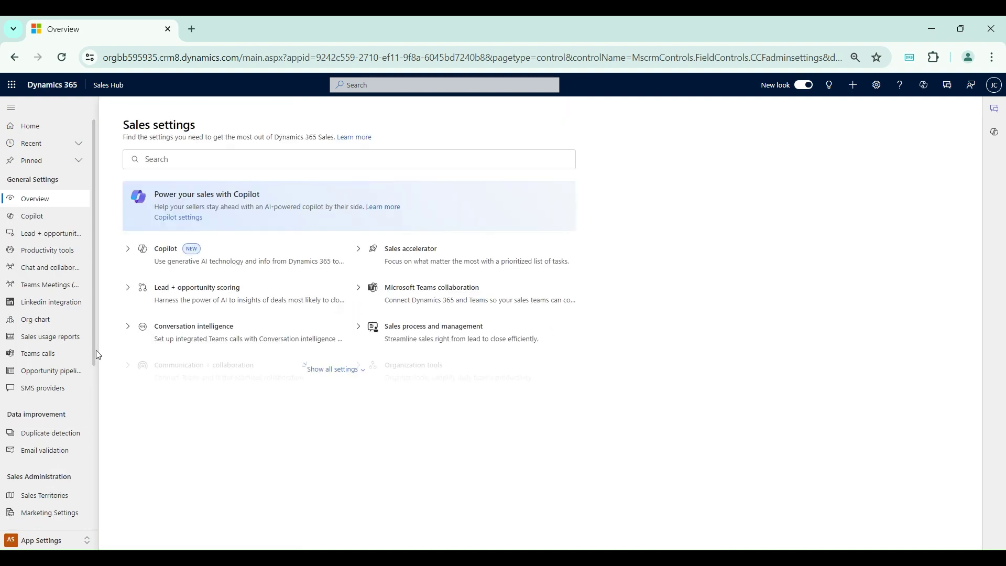
{"action": "scroll", "coordinate": [68, 469], "scroll_direction": "down", "scroll_amount": 4}
{"action": "scroll", "coordinate": [81, 474], "scroll_direction": "down", "scroll_amount": 2}
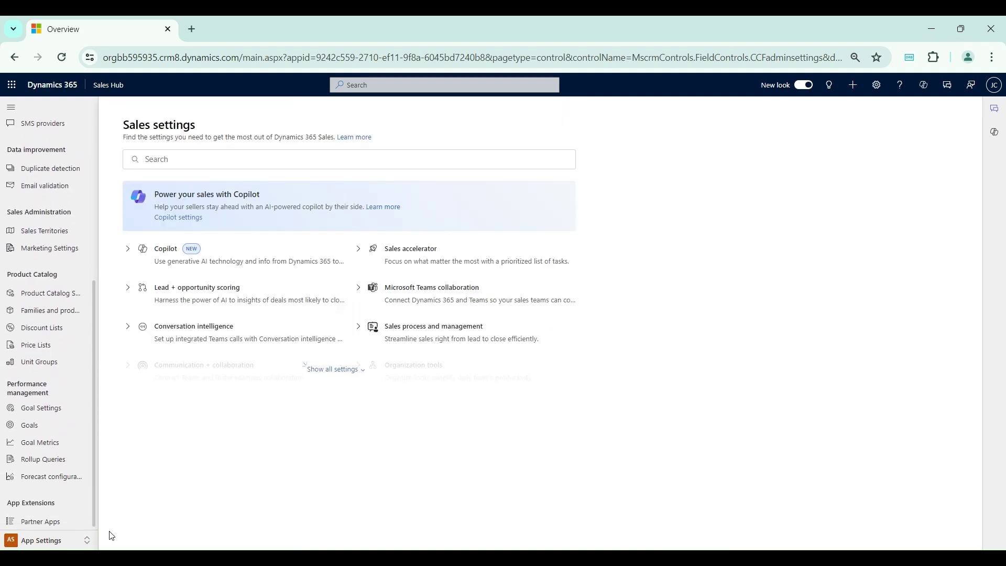
{"action": "left_click", "coordinate": [73, 331]}
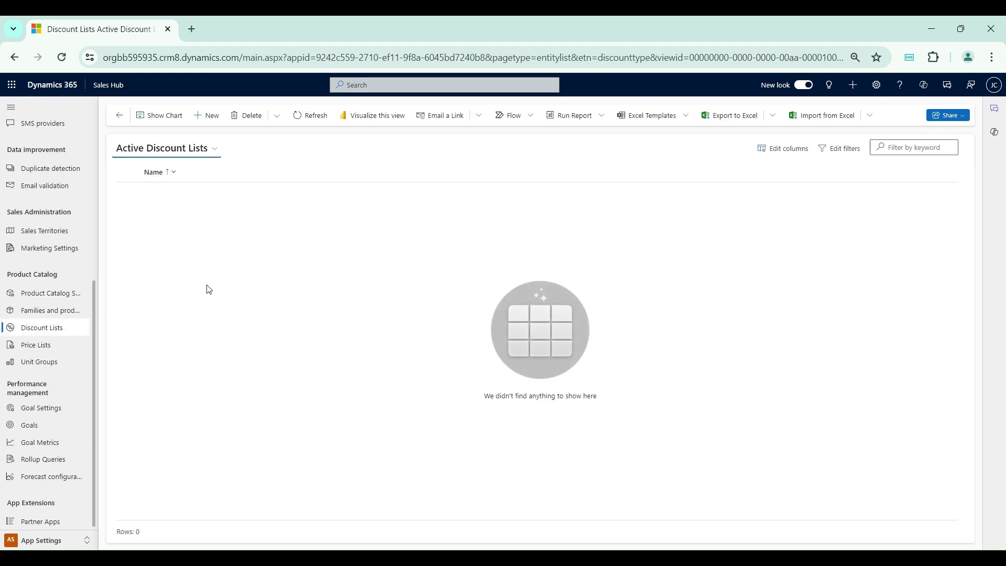
- Start a new discount list and name it "Discount list for Television"
{"action": "left_click", "coordinate": [217, 122]}
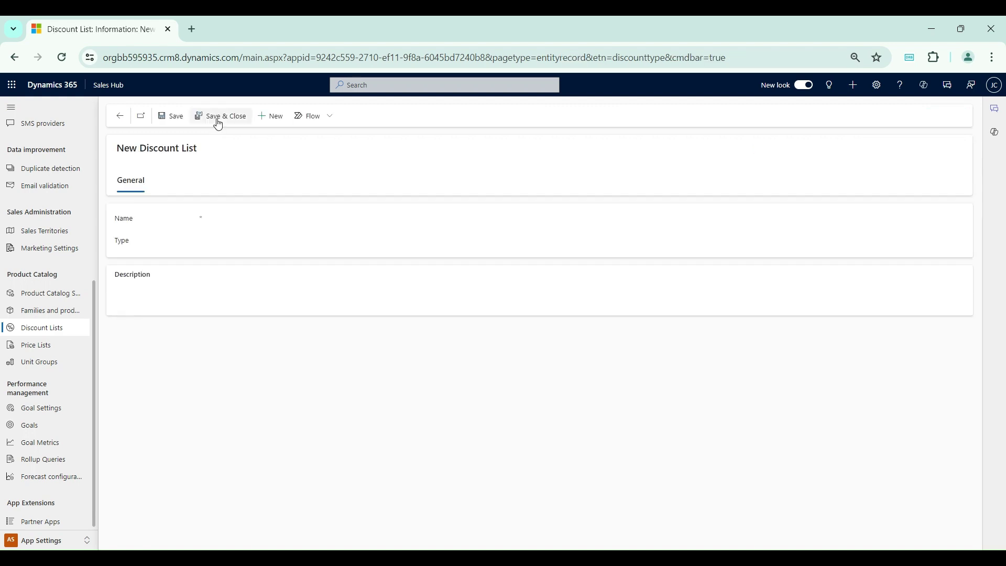
{"action": "left_click", "coordinate": [272, 220]}
{"action": "type", "text": "Discount"}
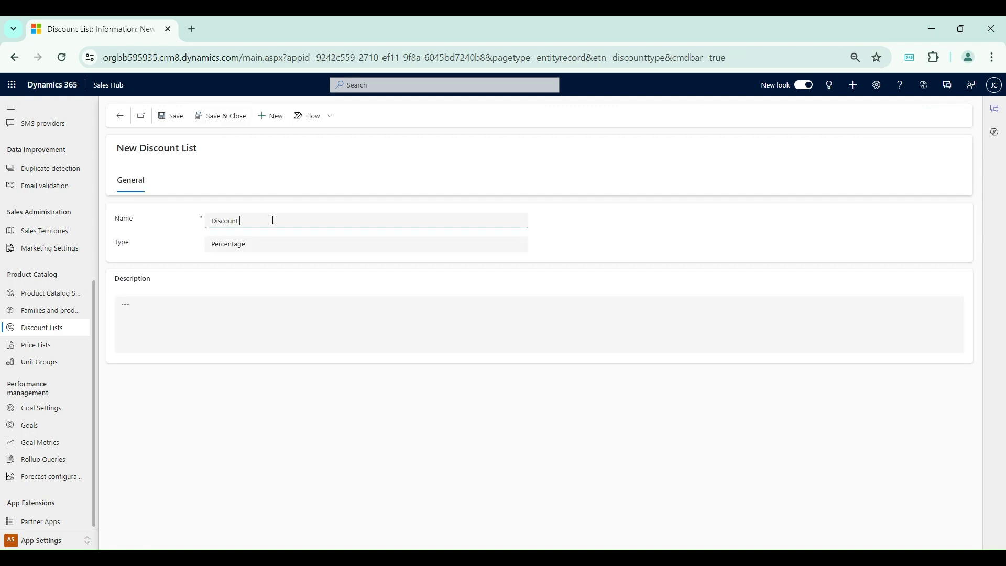
{"action": "type", "text": " list for Television"}
{"action": "left_click", "coordinate": [589, 227]}
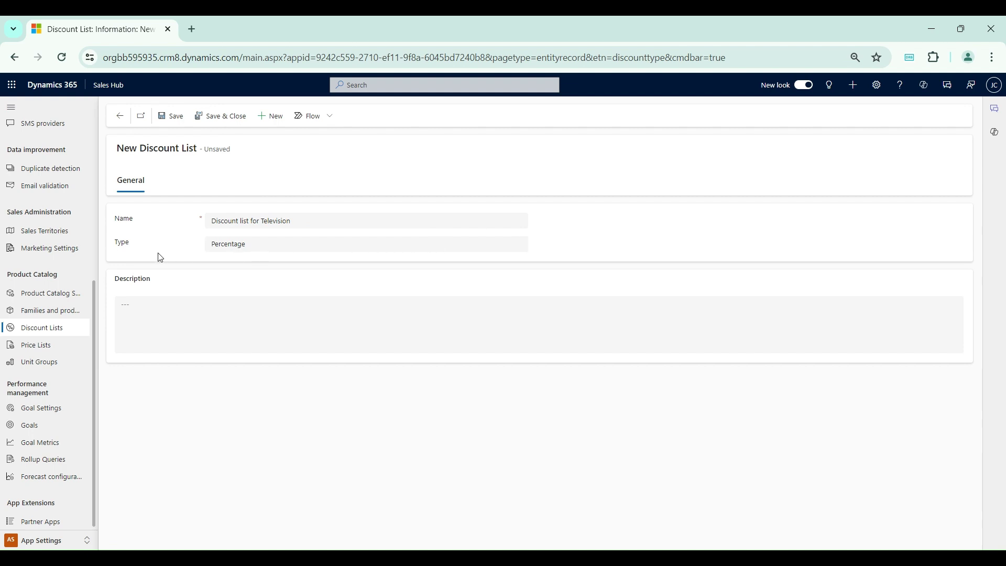
- Try the Amount type for the new discount list and set it back to Percentage
{"action": "left_click", "coordinate": [240, 245]}
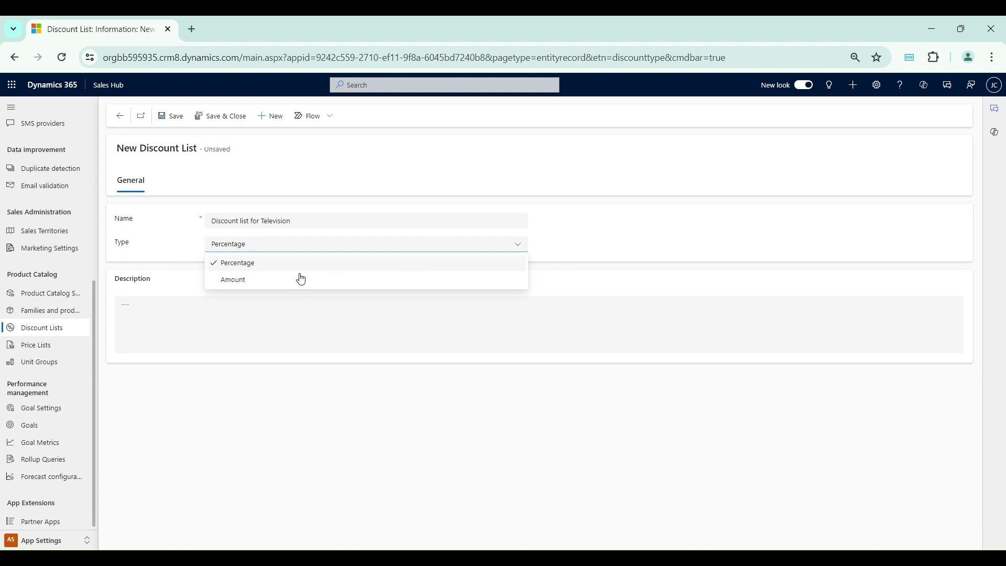
{"action": "left_click", "coordinate": [284, 281]}
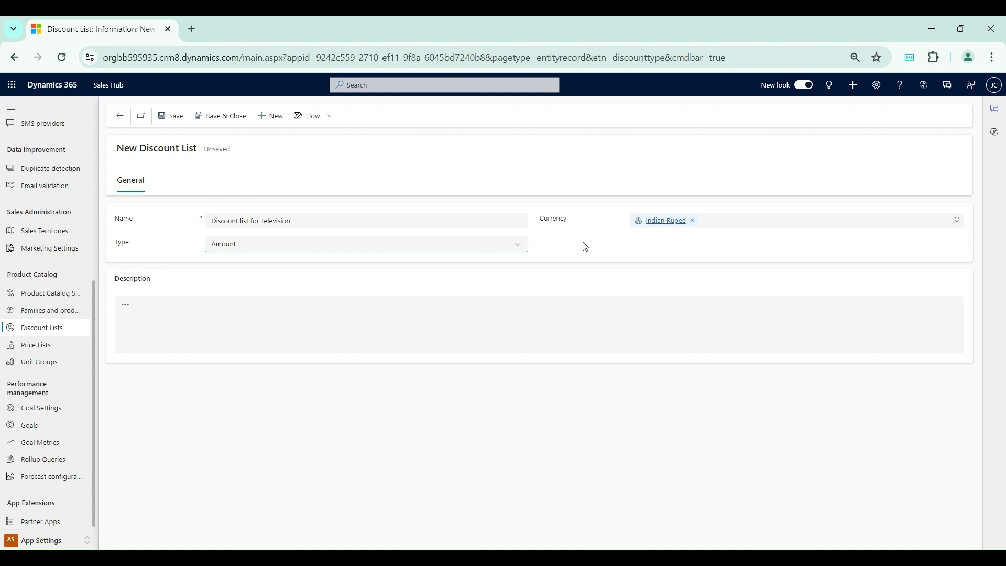
{"action": "left_click", "coordinate": [513, 248]}
{"action": "left_click", "coordinate": [328, 264]}
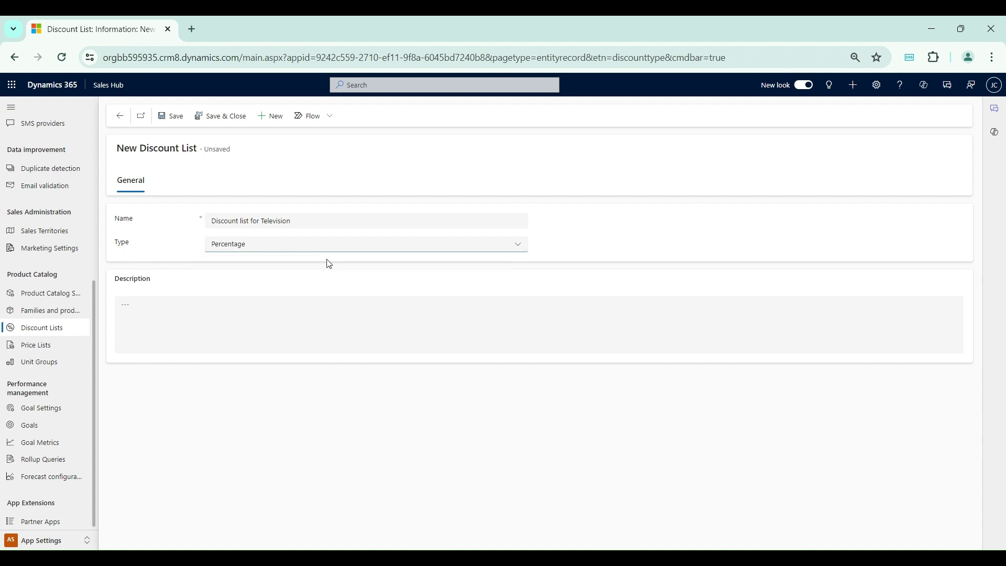
- Save the television discount list and open its related discounts
{"action": "left_click", "coordinate": [176, 118]}
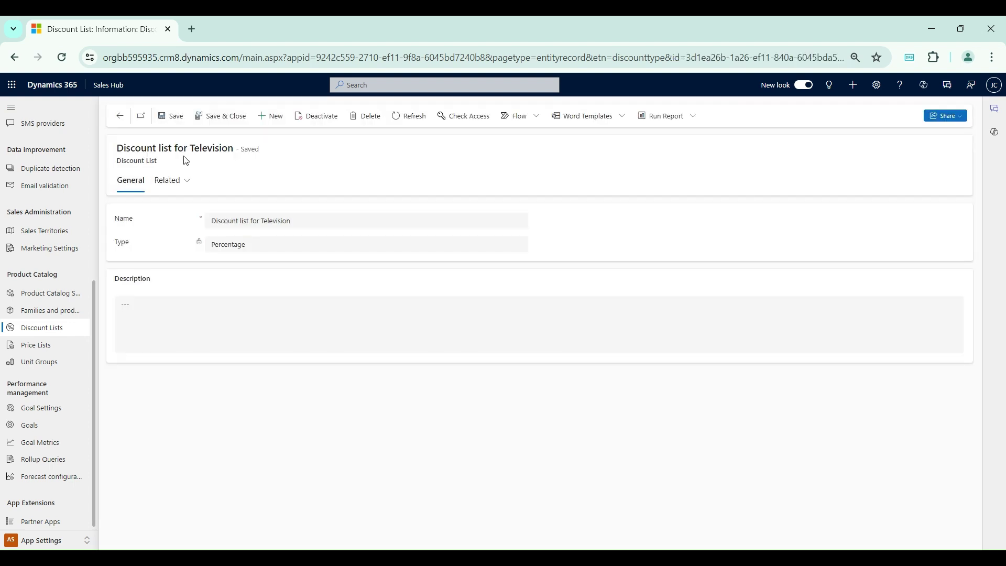
{"action": "left_click", "coordinate": [173, 181]}
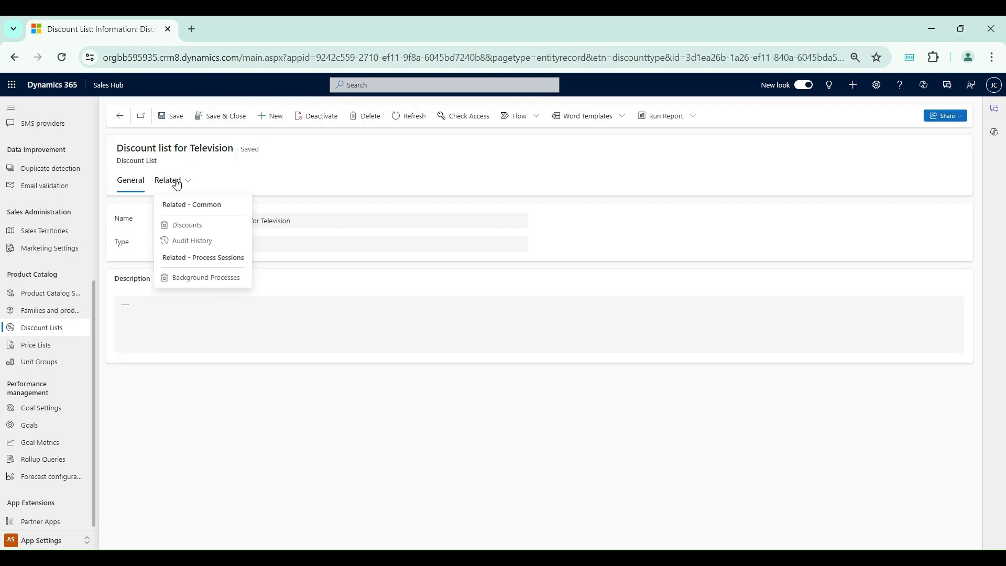
{"action": "left_click", "coordinate": [195, 226]}
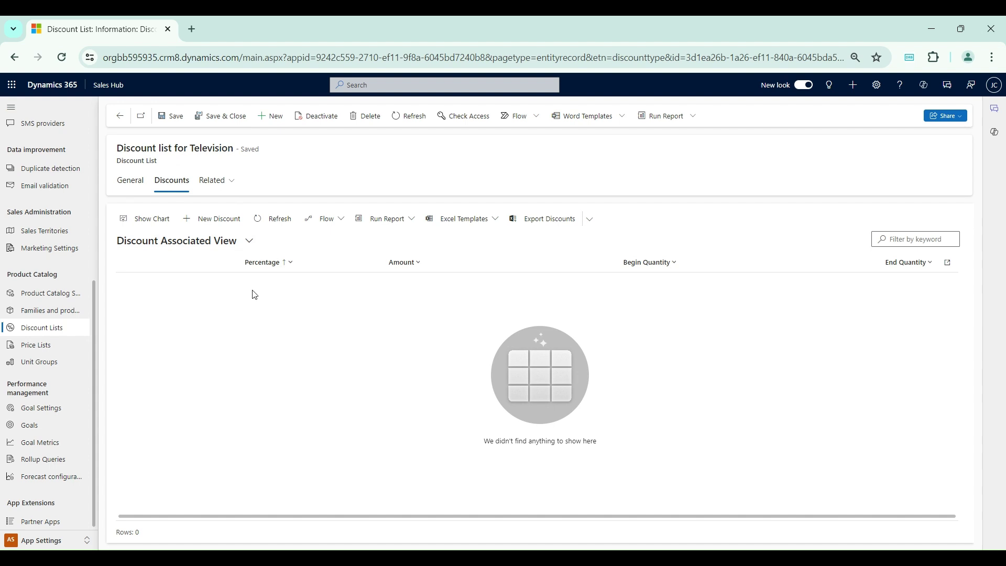
- Add a discount with begin quantity 10, end quantity 100 and percentage 10 to the television list, saving and closing it
{"action": "left_click", "coordinate": [230, 220]}
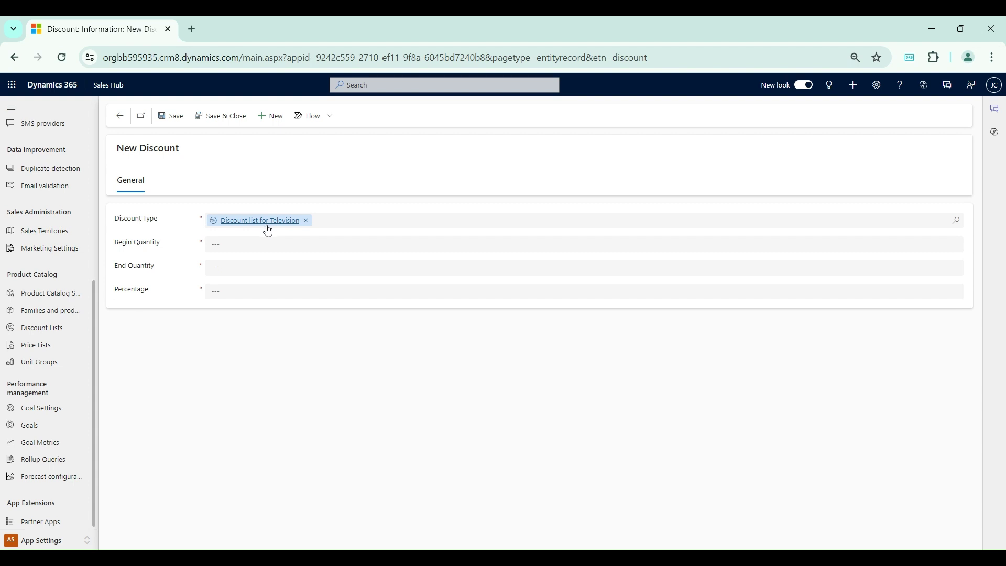
{"action": "left_click_drag", "start_coordinate": [118, 243], "coordinate": [162, 270]}
{"action": "left_click", "coordinate": [238, 245]}
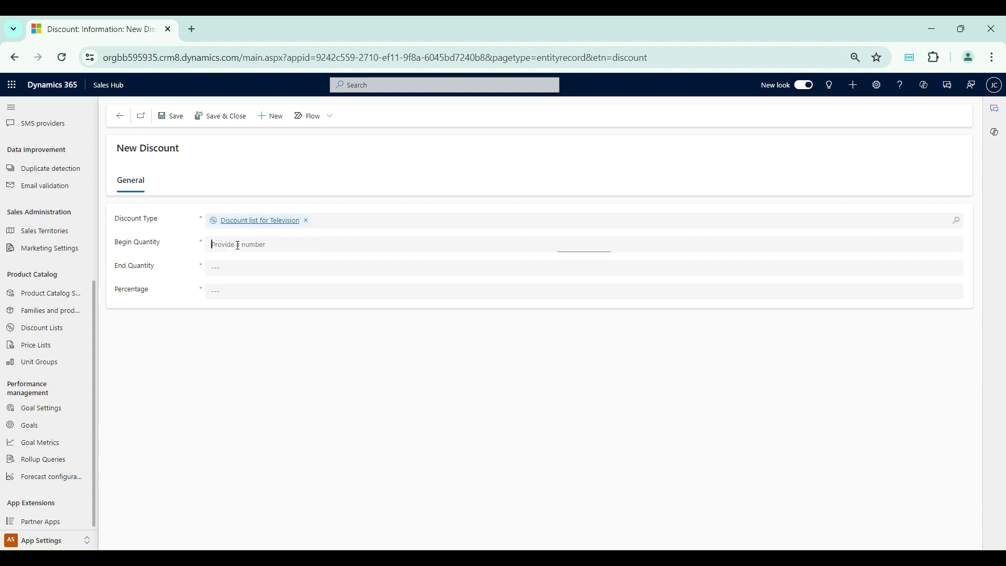
{"action": "type", "text": "10"}
{"action": "left_click", "coordinate": [167, 277]}
{"action": "left_click", "coordinate": [246, 268]}
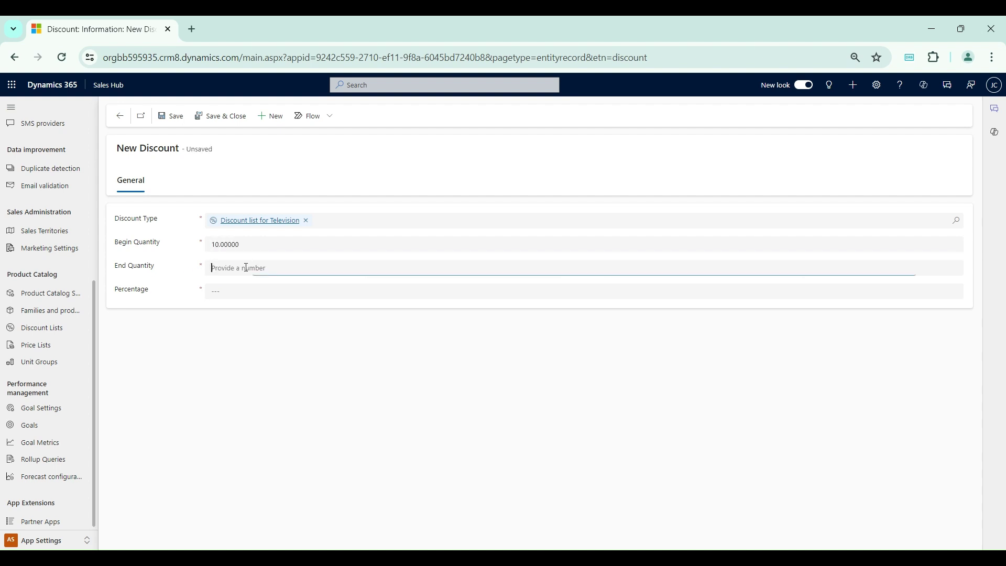
{"action": "type", "text": "100"}
{"action": "left_click", "coordinate": [183, 261]}
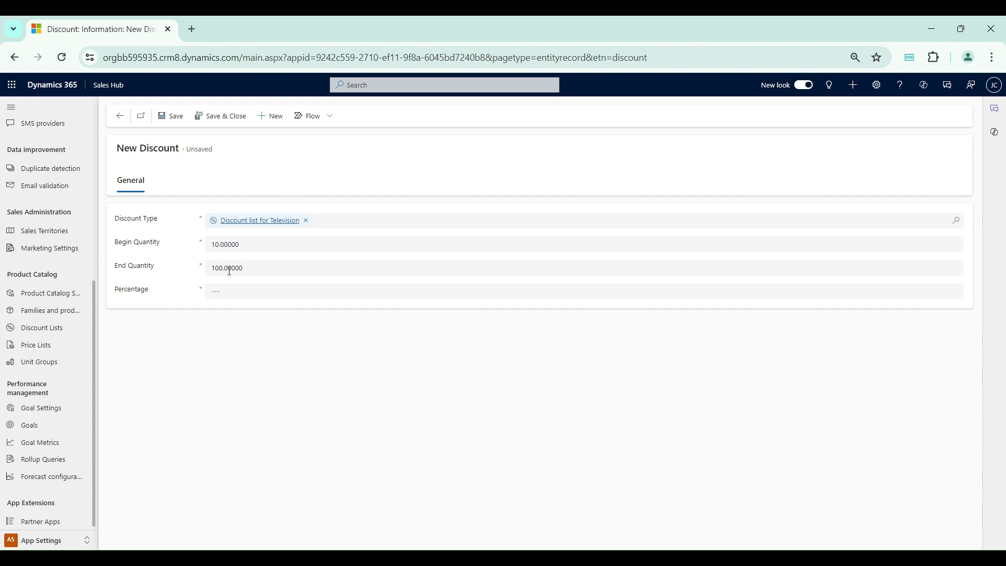
{"action": "left_click", "coordinate": [228, 292]}
{"action": "type", "text": "10"}
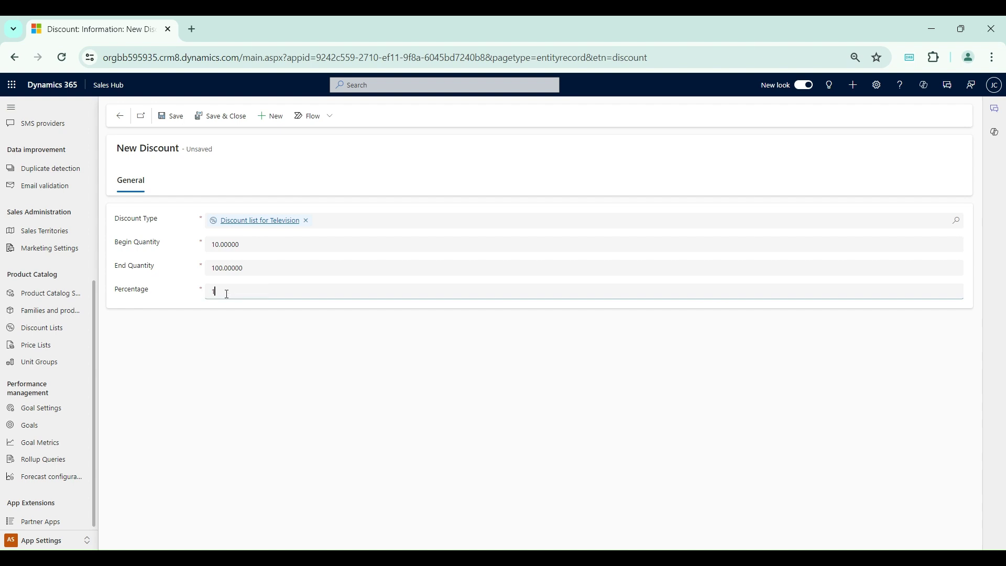
{"action": "left_click", "coordinate": [247, 353]}
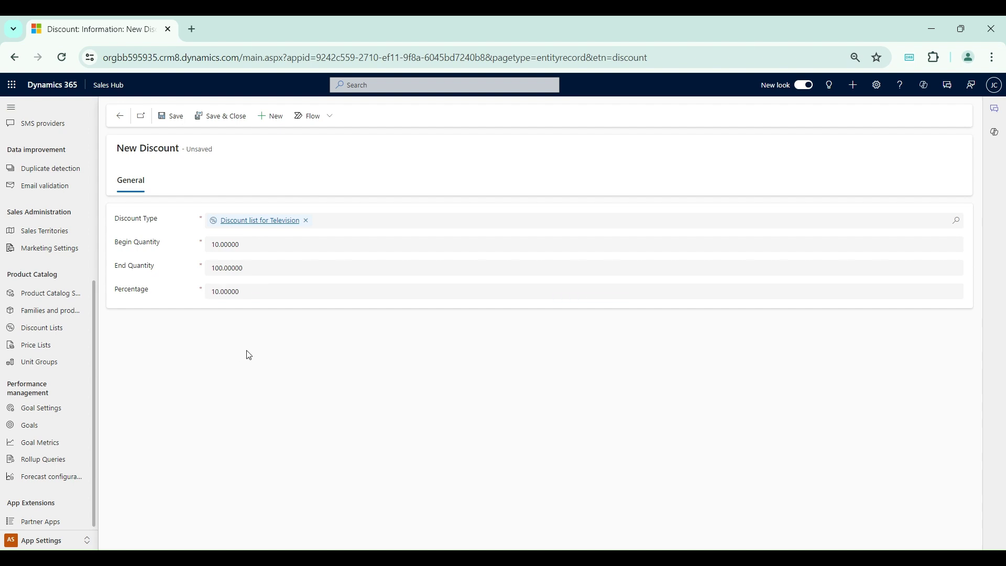
{"action": "left_click", "coordinate": [232, 117]}
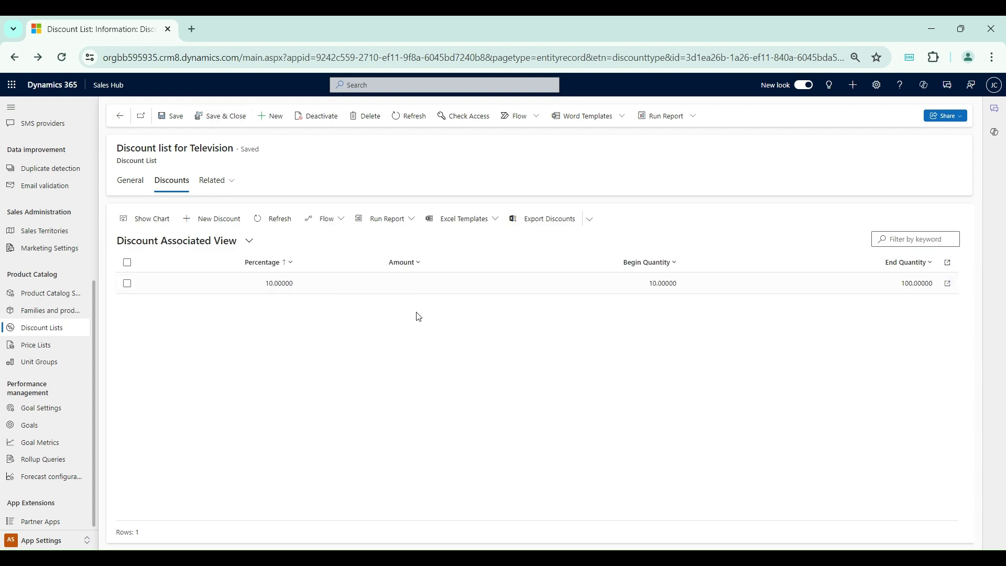
- Add a second discount with begin quantity 101, end quantity 500 and percentage 20, saving and closing it
{"action": "left_click", "coordinate": [219, 220]}
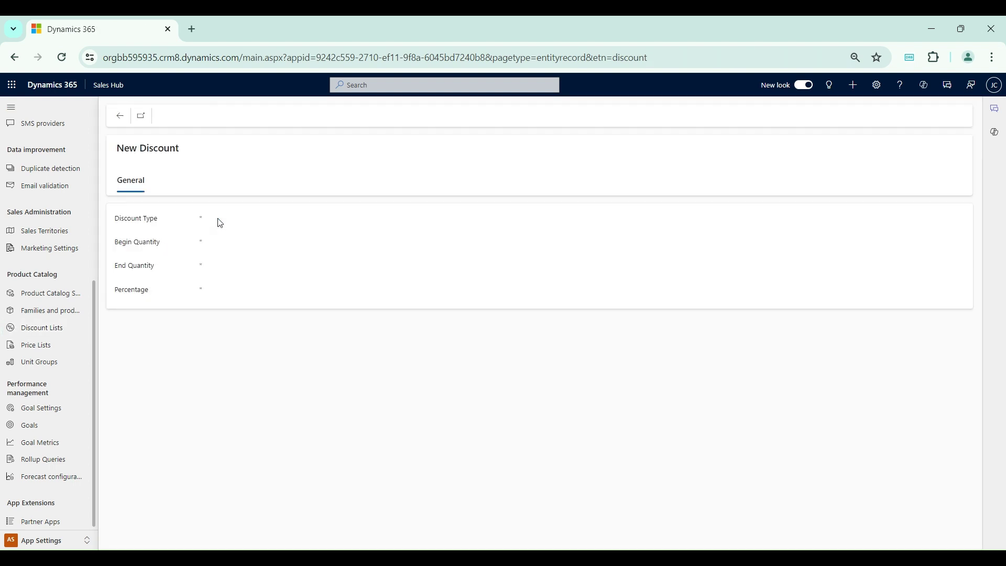
{"action": "left_click", "coordinate": [236, 242]}
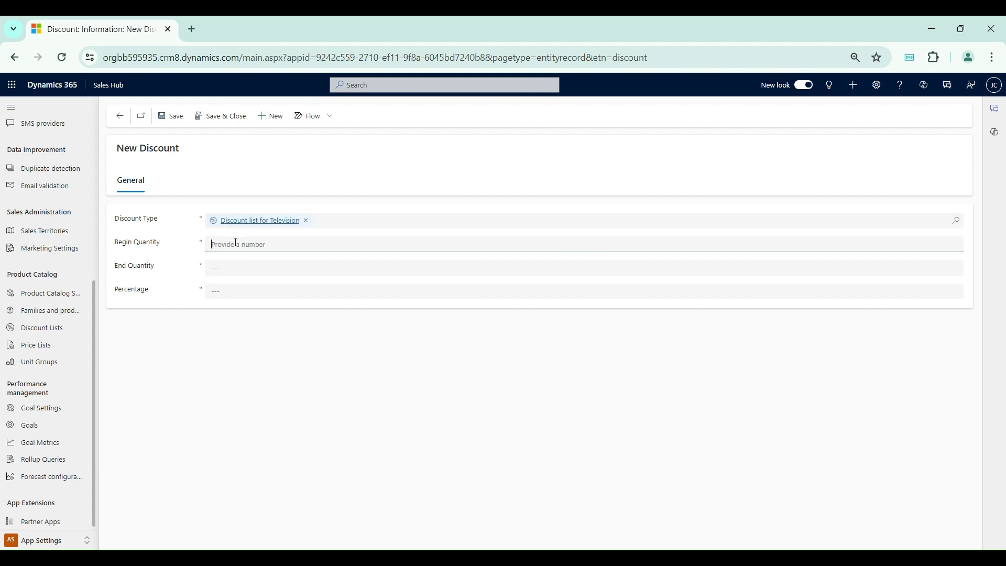
{"action": "type", "text": "101"}
{"action": "left_click", "coordinate": [233, 267]}
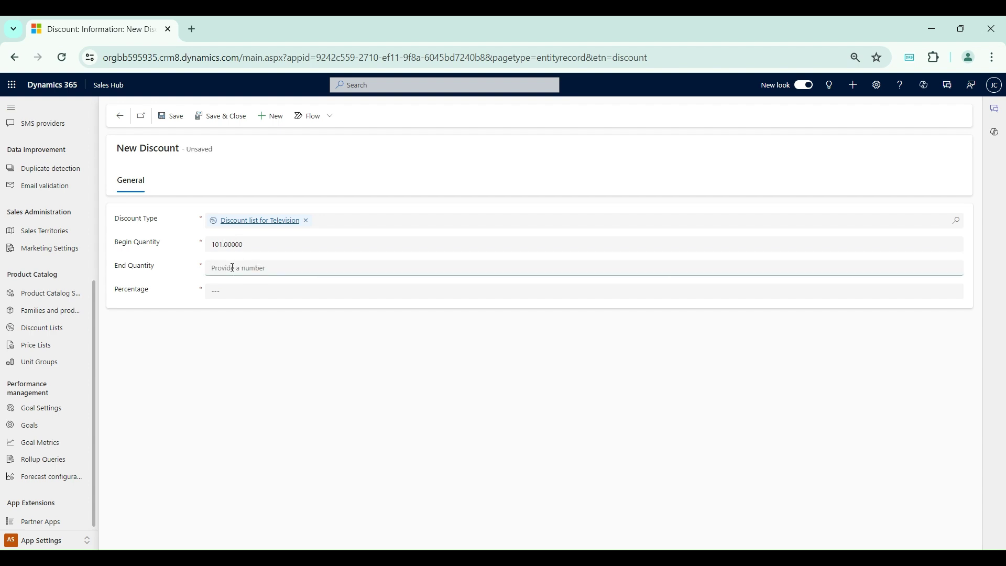
{"action": "type", "text": "500"}
{"action": "left_click", "coordinate": [234, 285]}
{"action": "type", "text": "20"}
{"action": "left_click", "coordinate": [229, 362]}
{"action": "left_click", "coordinate": [228, 124]}
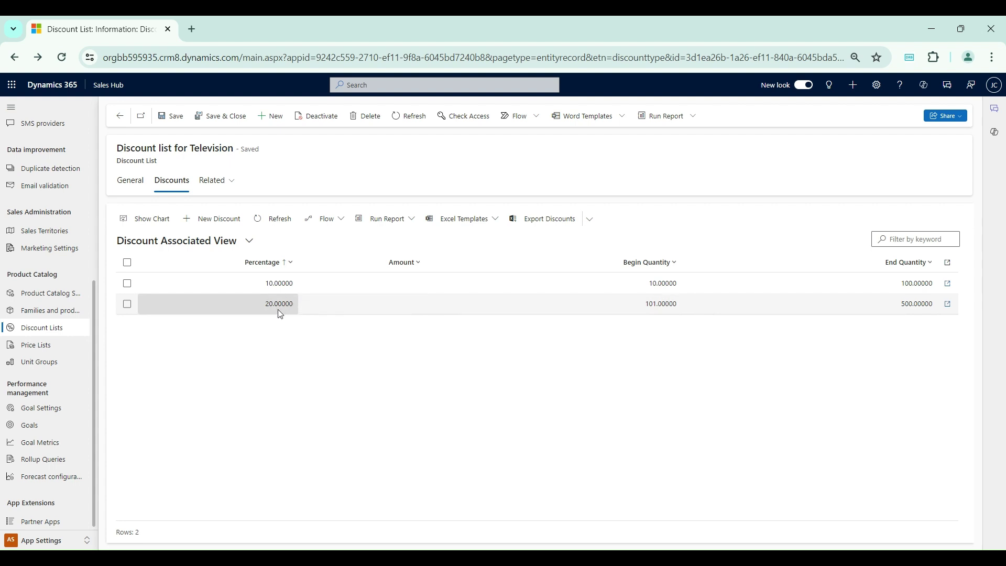
{"action": "left_click", "coordinate": [130, 183]}
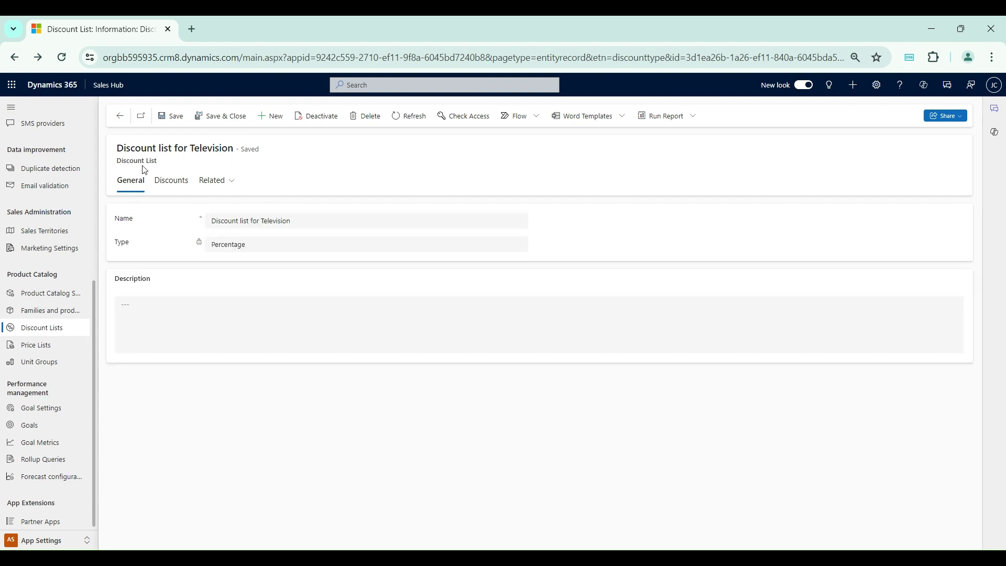
{"action": "left_click", "coordinate": [179, 187]}
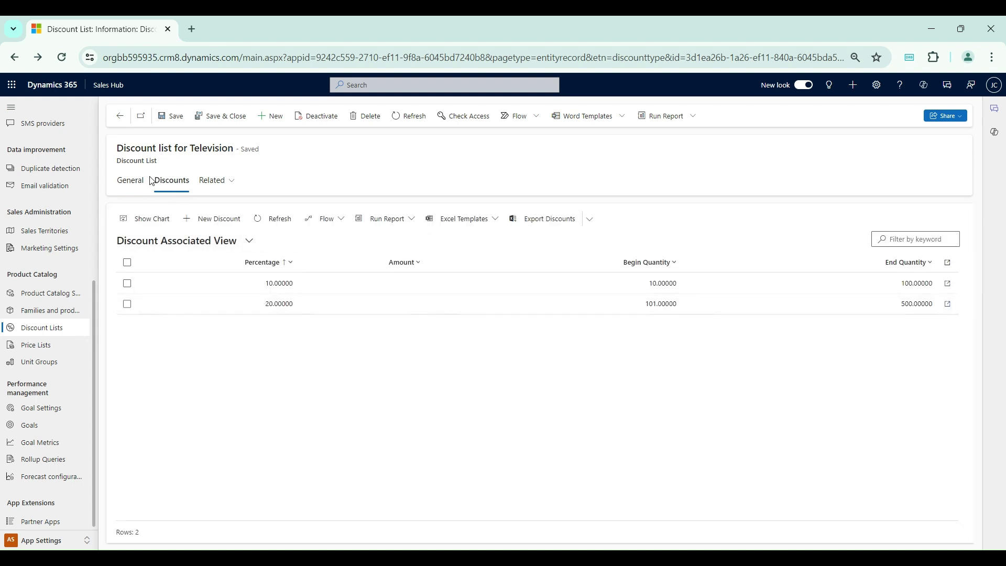
{"action": "left_click", "coordinate": [137, 181]}
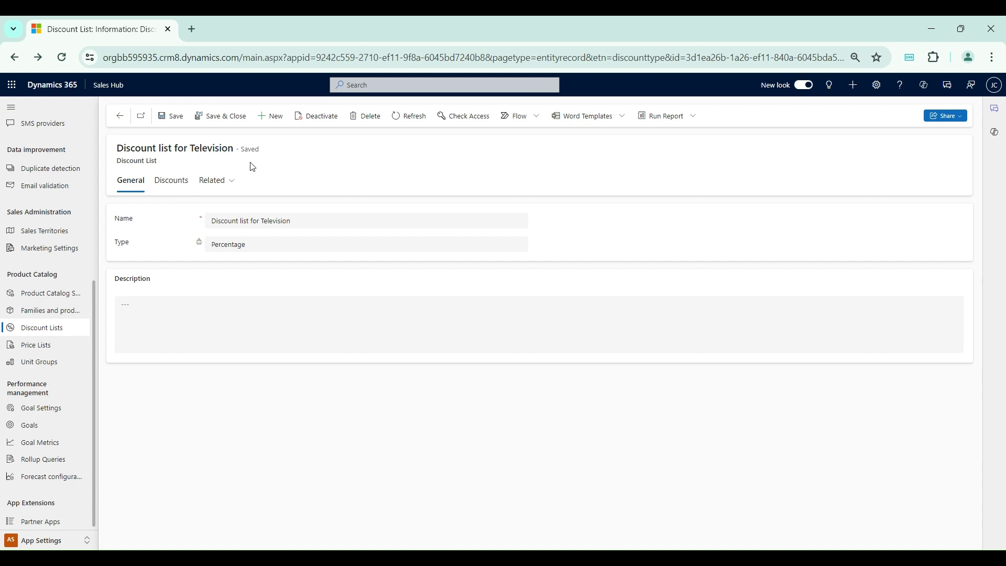
- Open the TV 1 - 32 inch price list item of the Retail Price List
{"action": "left_click", "coordinate": [42, 348]}
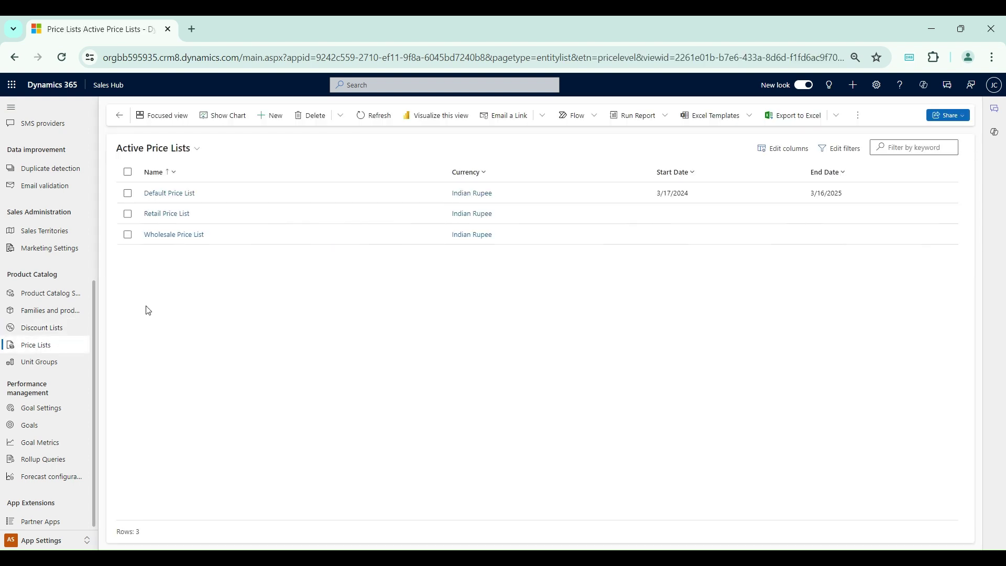
{"action": "left_click", "coordinate": [162, 214]}
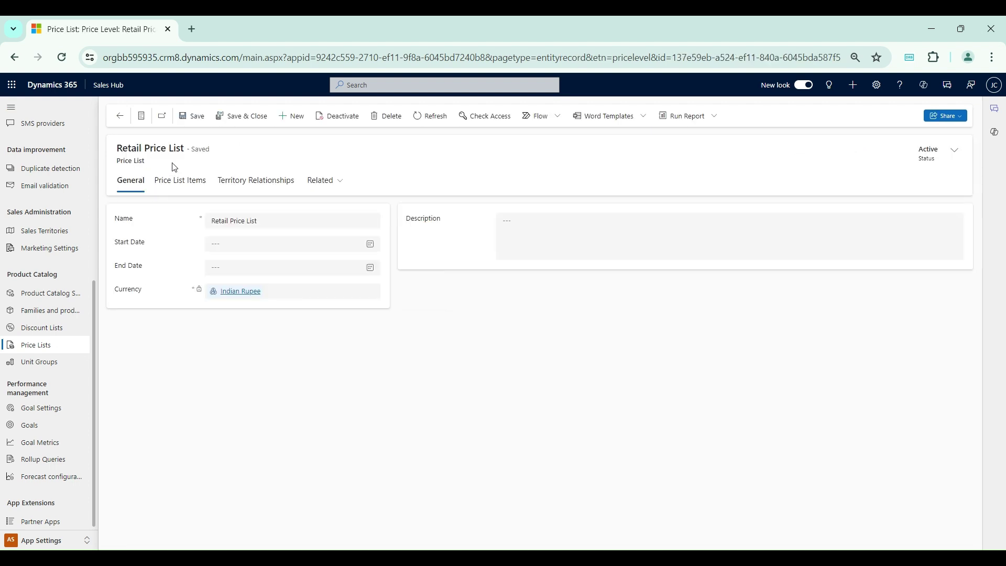
{"action": "left_click", "coordinate": [180, 180]}
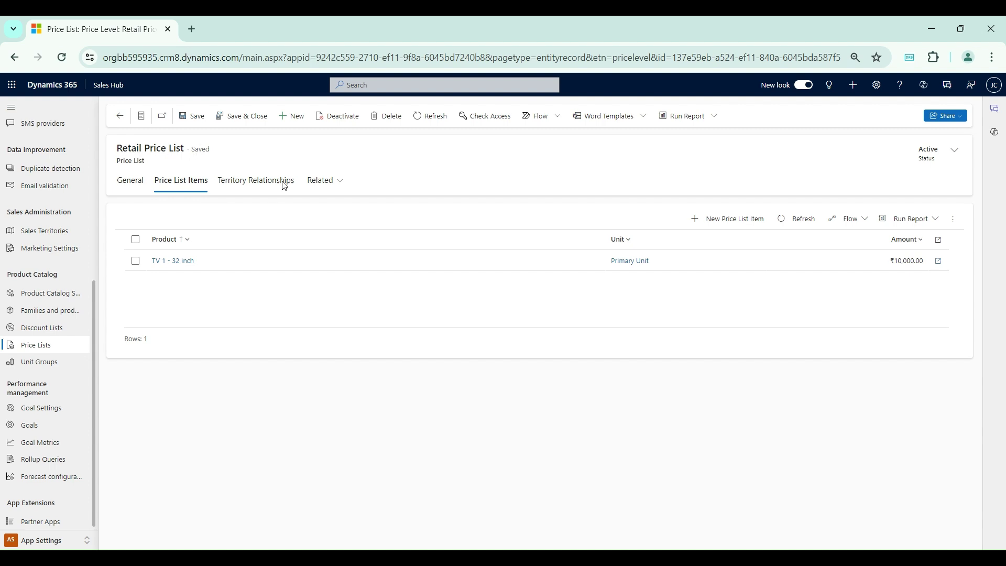
{"action": "left_click", "coordinate": [939, 262]}
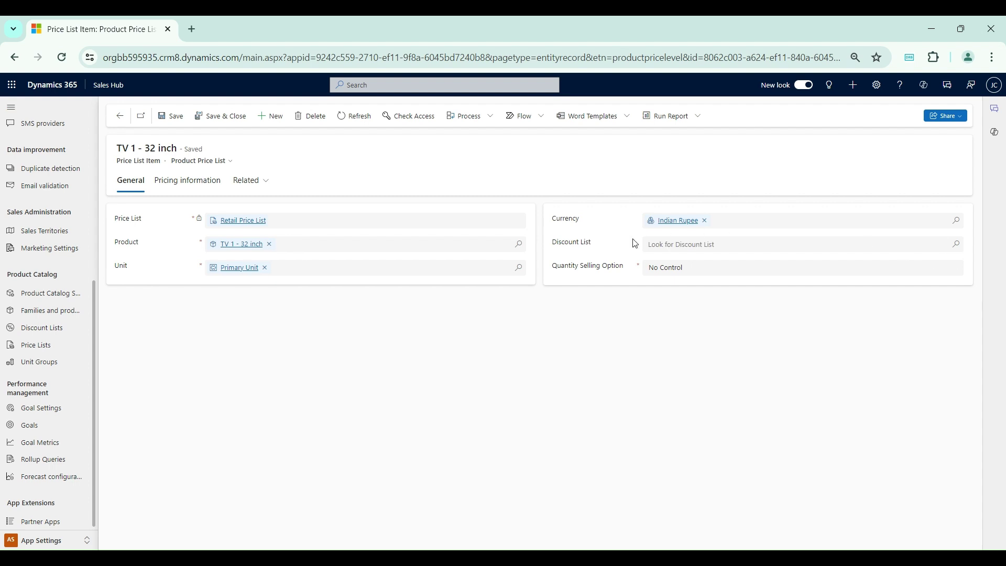
- Assign "Discount list for Television" as the price list item's discount list and save the item
{"action": "left_click", "coordinate": [680, 244]}
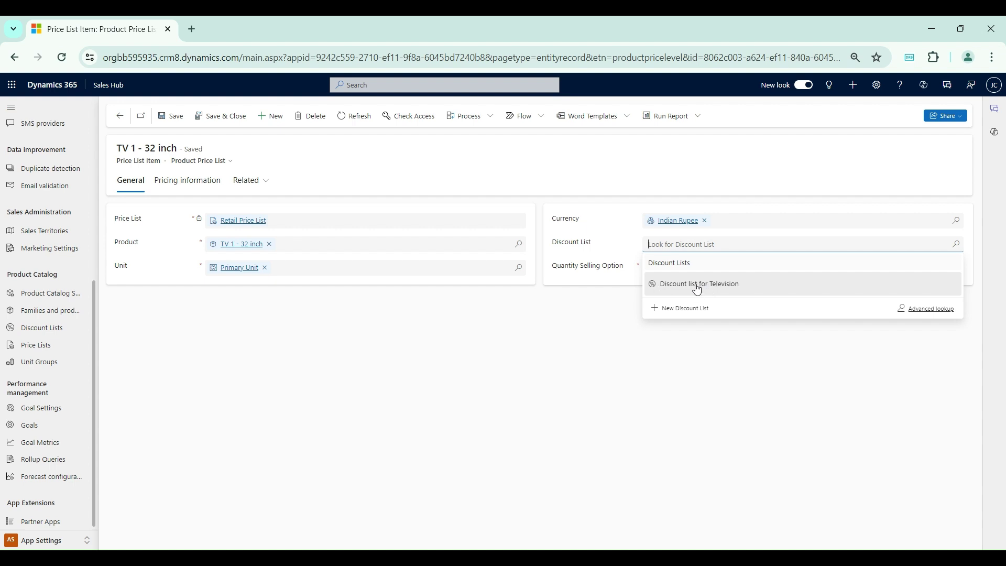
{"action": "left_click", "coordinate": [695, 285]}
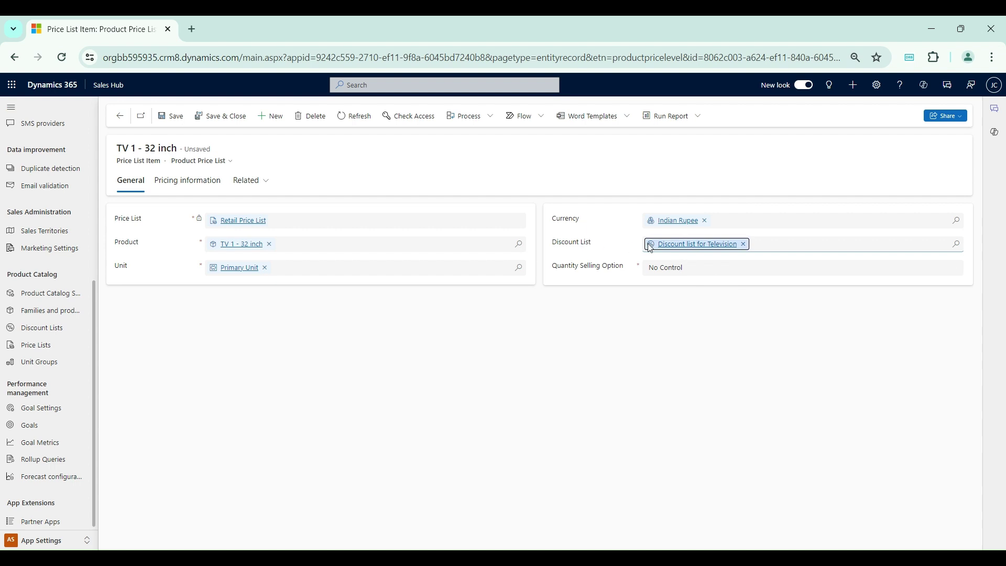
{"action": "left_click", "coordinate": [177, 118]}
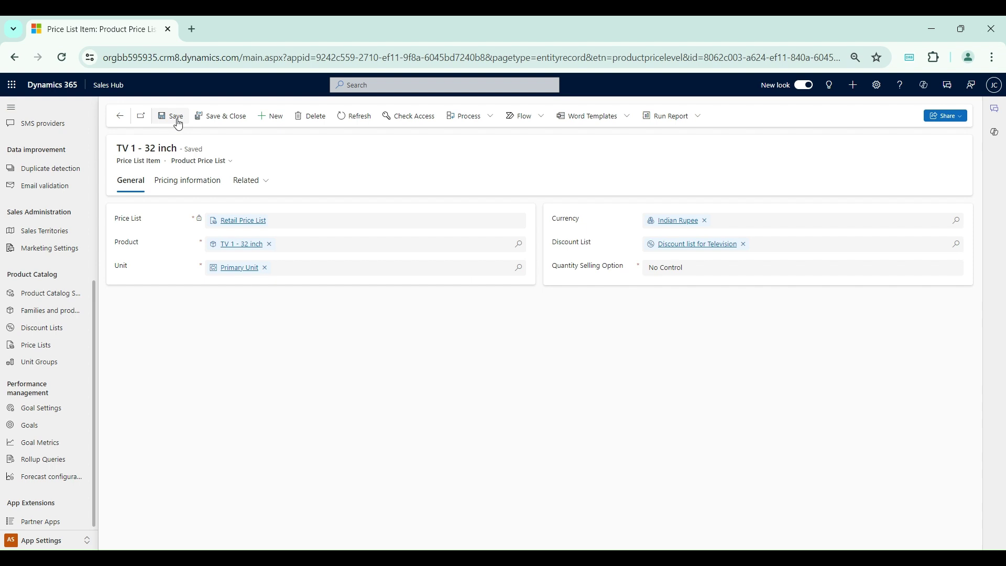
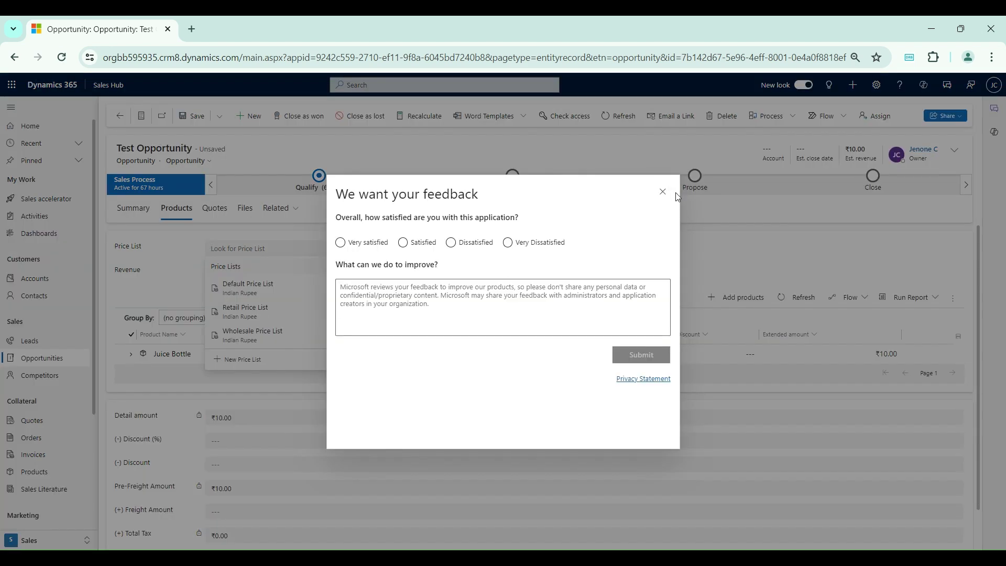
- Dismiss the feedback survey, set the Test Opportunity's price list to Retail Price List and save the opportunity
{"action": "left_click", "coordinate": [662, 191]}
{"action": "left_click", "coordinate": [258, 320]}
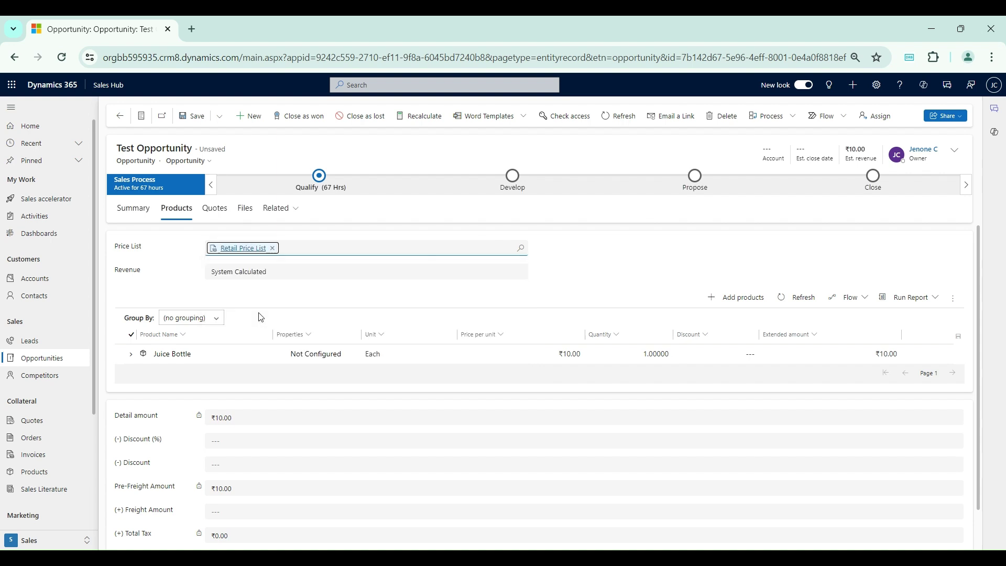
{"action": "left_click", "coordinate": [189, 114]}
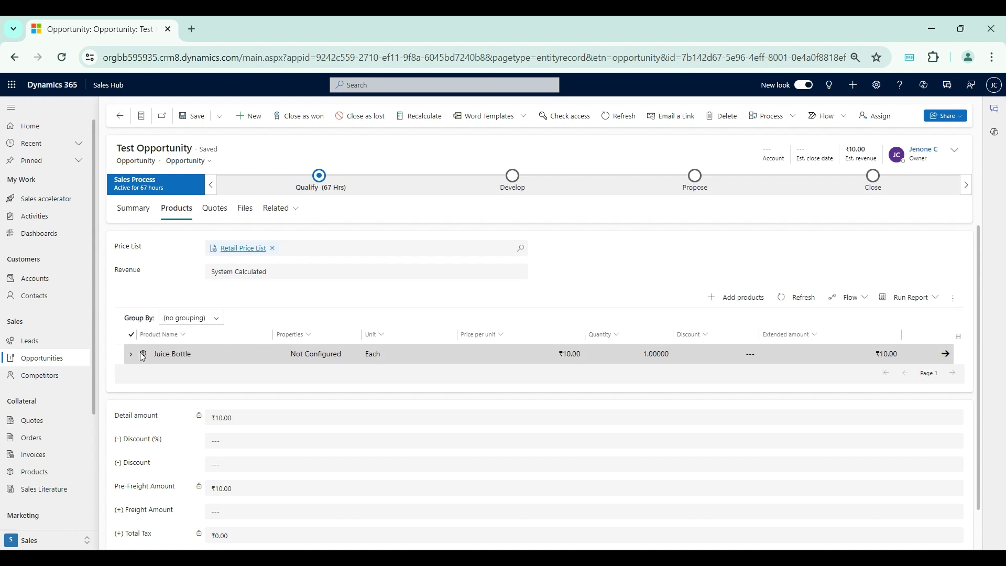
- Delete the Juice Bottle product line from the opportunity
{"action": "left_click", "coordinate": [228, 348]}
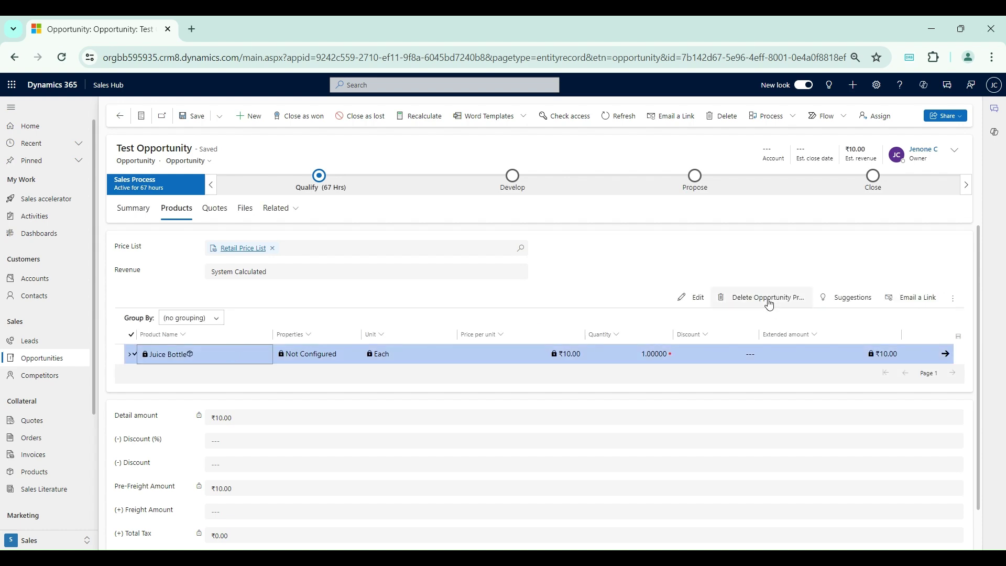
{"action": "left_click", "coordinate": [768, 304]}
{"action": "left_click", "coordinate": [524, 366]}
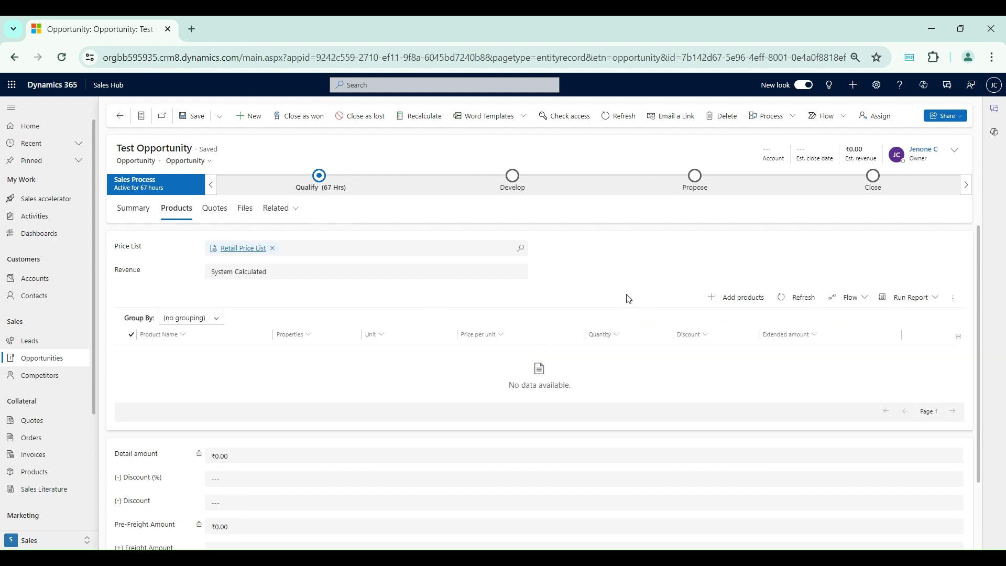
- Add the product TV 1 - 32 inch to the opportunity
{"action": "left_click", "coordinate": [731, 298]}
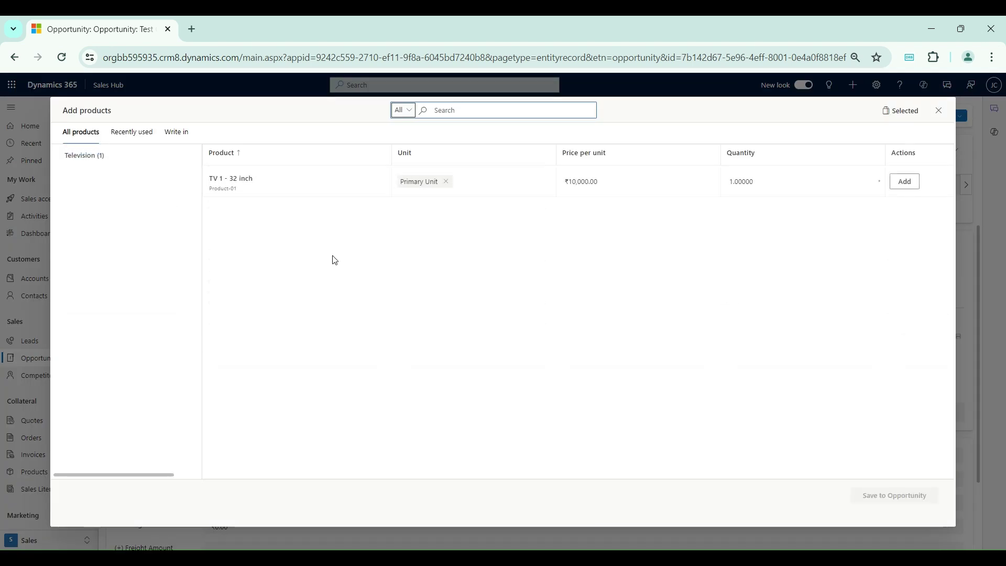
{"action": "left_click", "coordinate": [908, 184]}
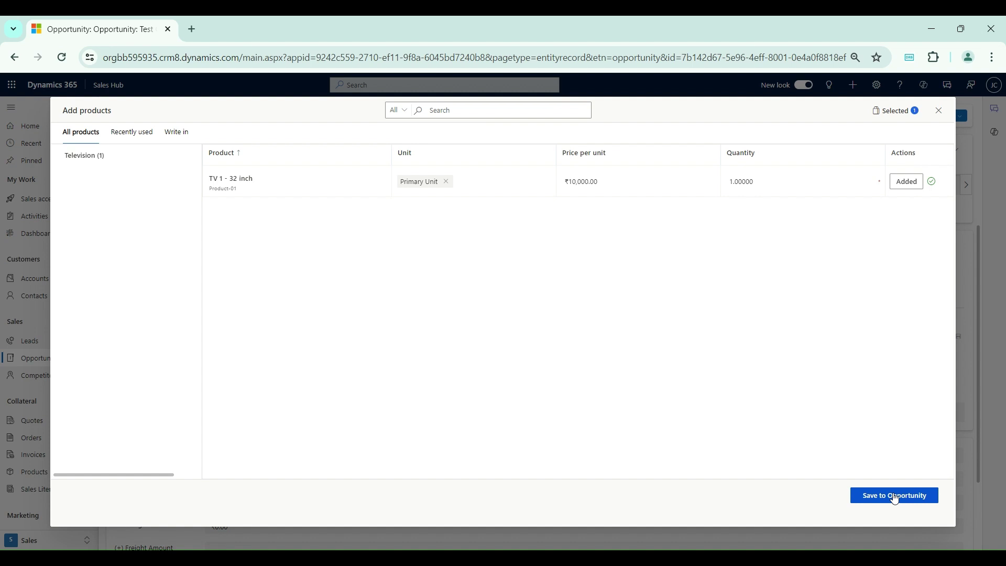
{"action": "left_click", "coordinate": [894, 497]}
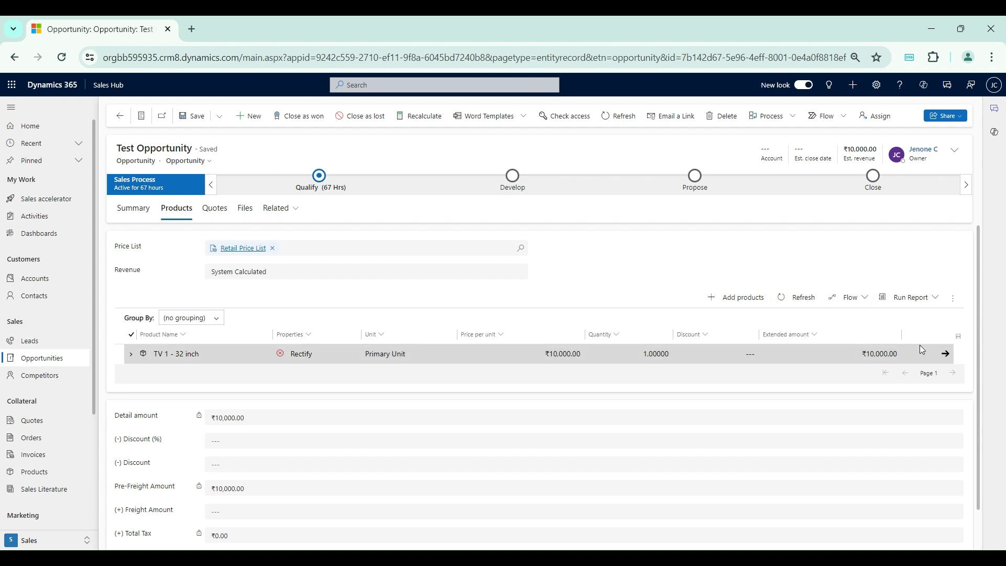
- Open the TV 1 - 32 inch opportunity product, set its quantity to 10 and save it
{"action": "left_click", "coordinate": [945, 354]}
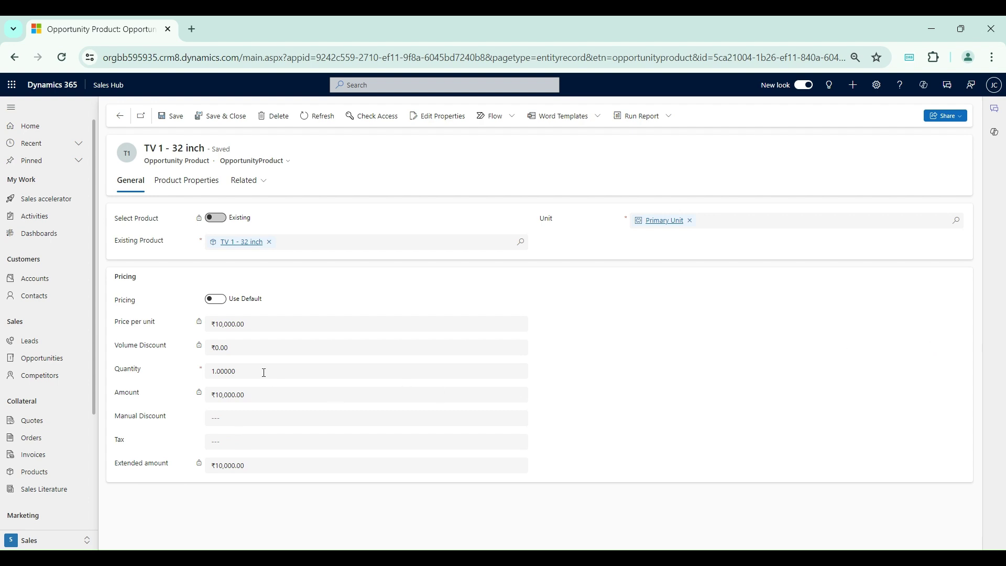
{"action": "left_click", "coordinate": [231, 371]}
{"action": "key", "text": "BackSpace"}
{"action": "key", "text": "BackSpace"}
{"action": "key", "text": "BackSpace"}
{"action": "key", "text": "ctrl+a"}
{"action": "type", "text": "10"}
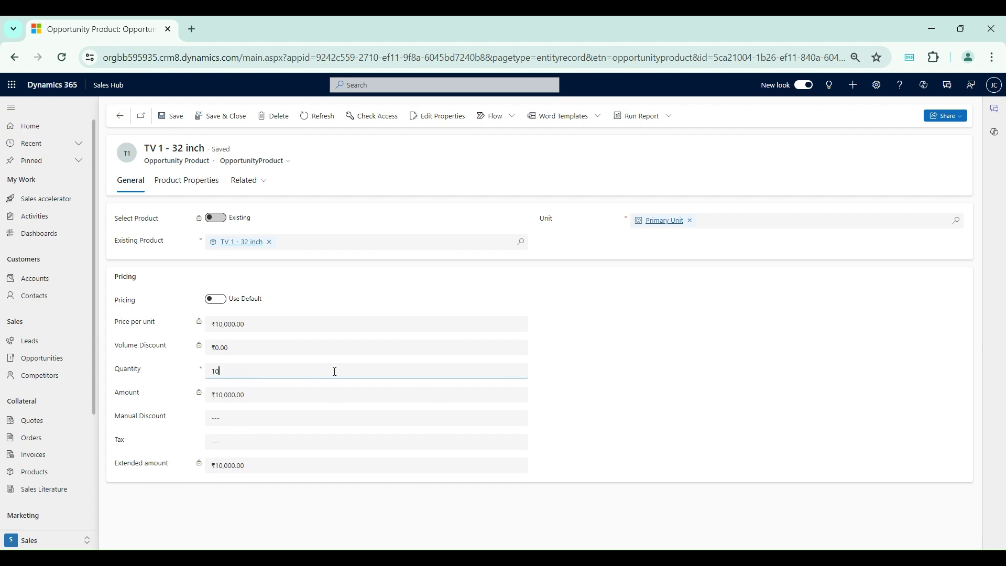
{"action": "key", "text": "ctrl+s"}
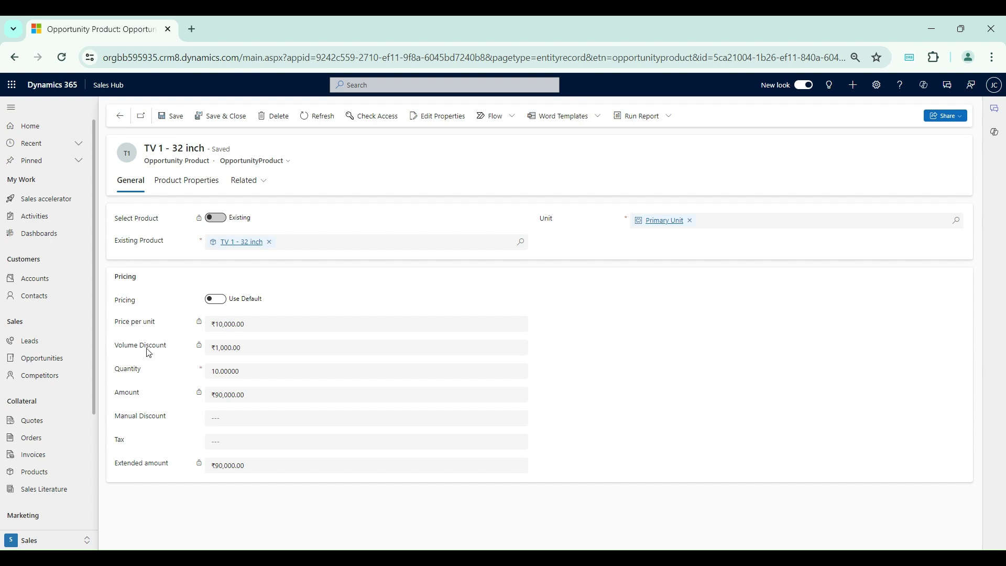
- Check the volume discount of the opportunity product, change its quantity to 100 and save it
{"action": "left_click_drag", "start_coordinate": [123, 345], "coordinate": [173, 350]}
{"action": "left_click", "coordinate": [173, 352]}
{"action": "left_click", "coordinate": [247, 350]}
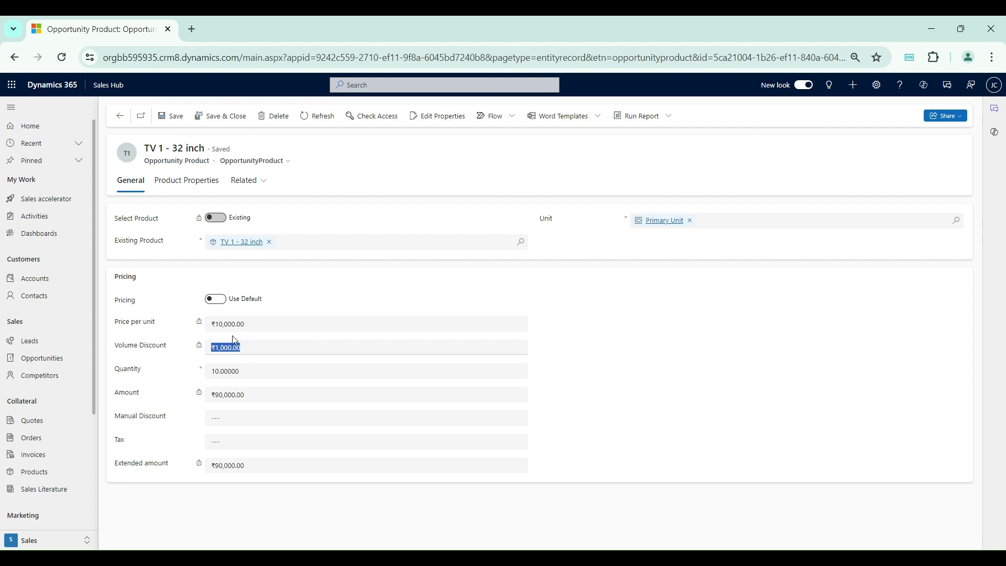
{"action": "left_click", "coordinate": [159, 390]}
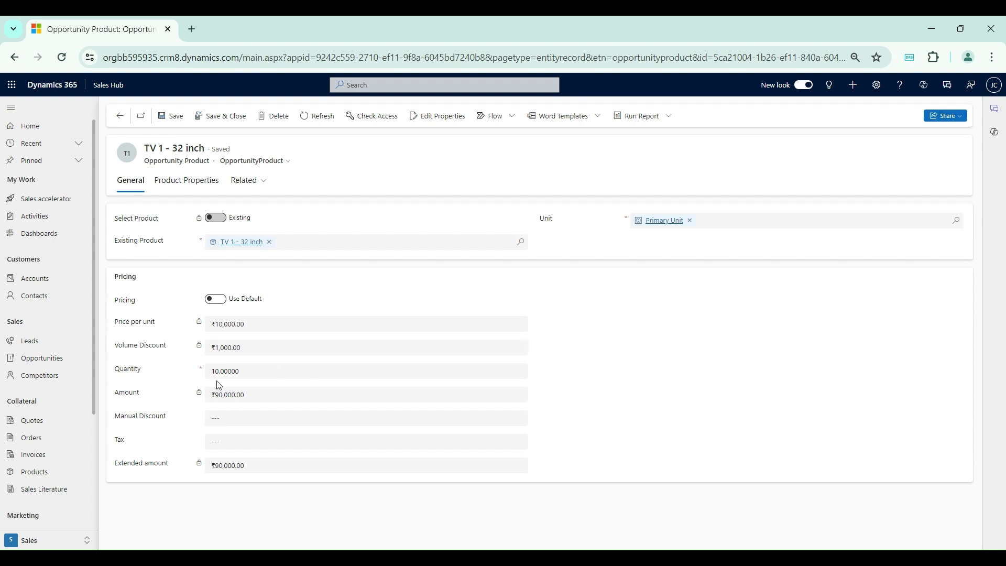
{"action": "left_click_drag", "start_coordinate": [241, 370], "coordinate": [204, 367]}
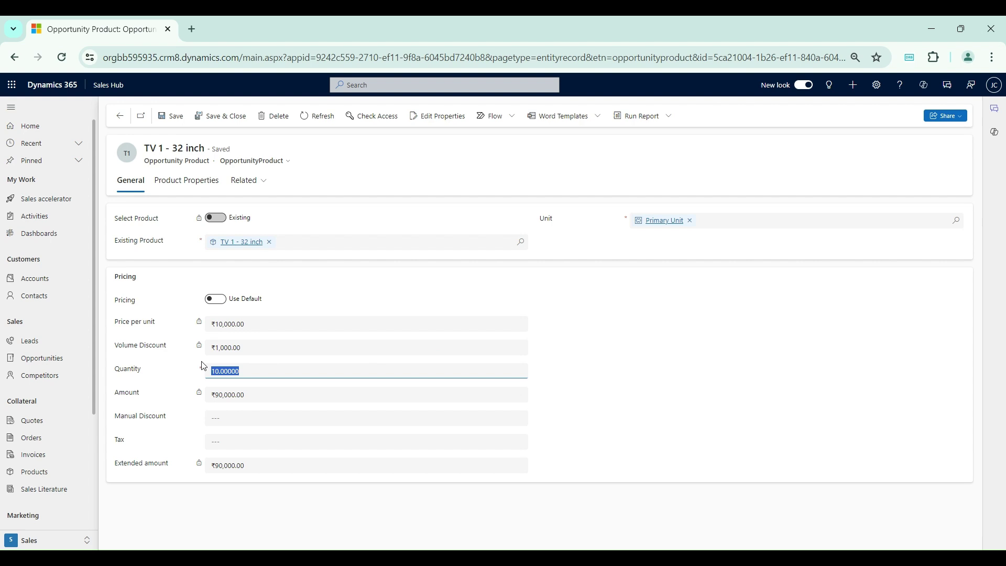
{"action": "type", "text": "100"}
{"action": "key", "text": "ctrl+s"}
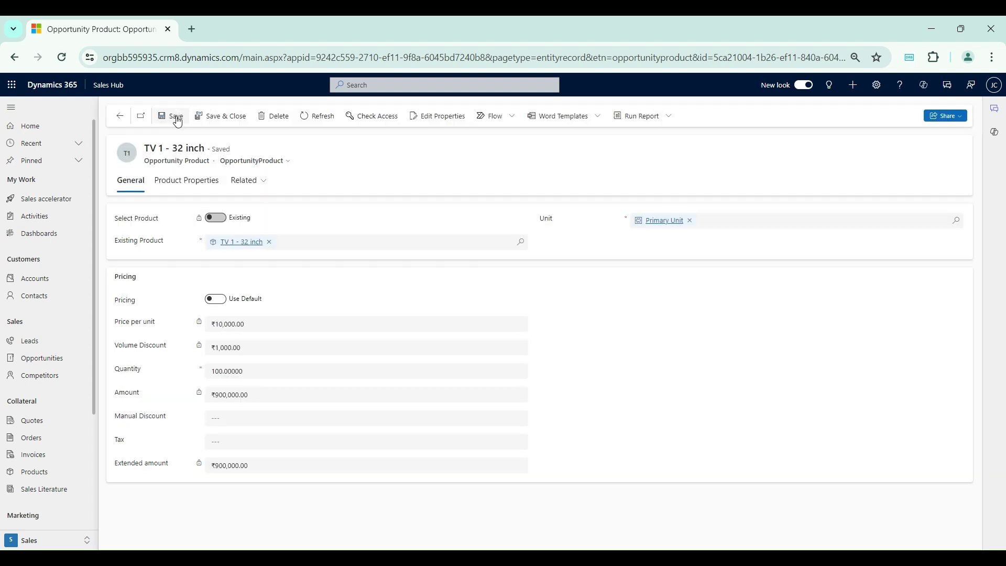
- Set the opportunity product's quantity to 200, save it and return to the opportunity
{"action": "left_click", "coordinate": [245, 345]}
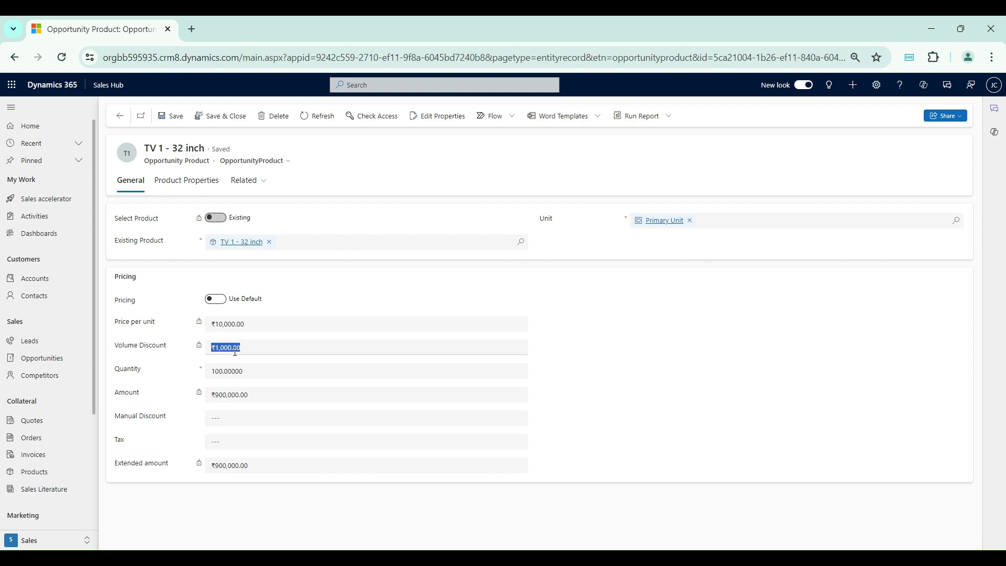
{"action": "left_click", "coordinate": [252, 368]}
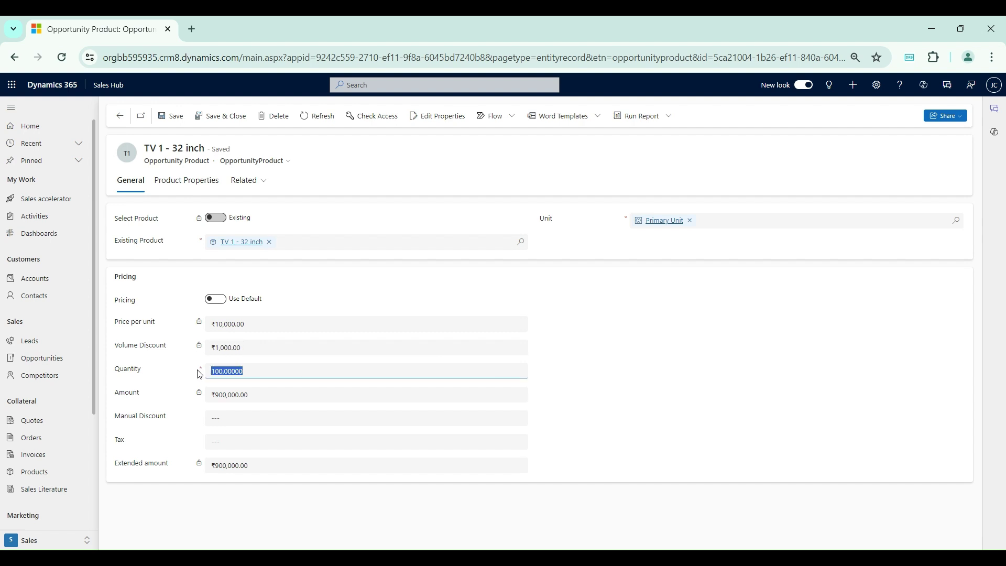
{"action": "type", "text": "200"}
{"action": "left_click", "coordinate": [172, 117]}
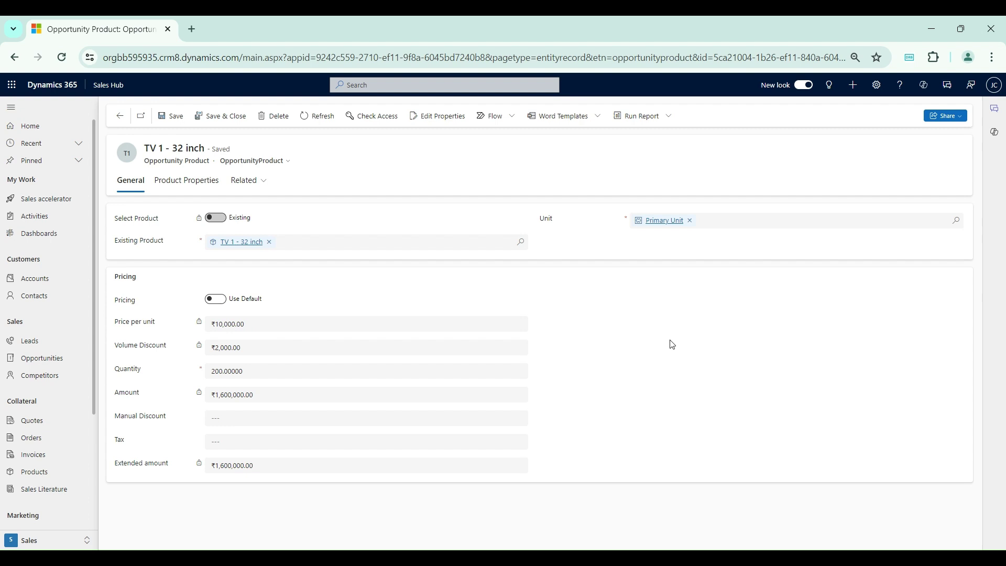
{"action": "left_click", "coordinate": [120, 116]}
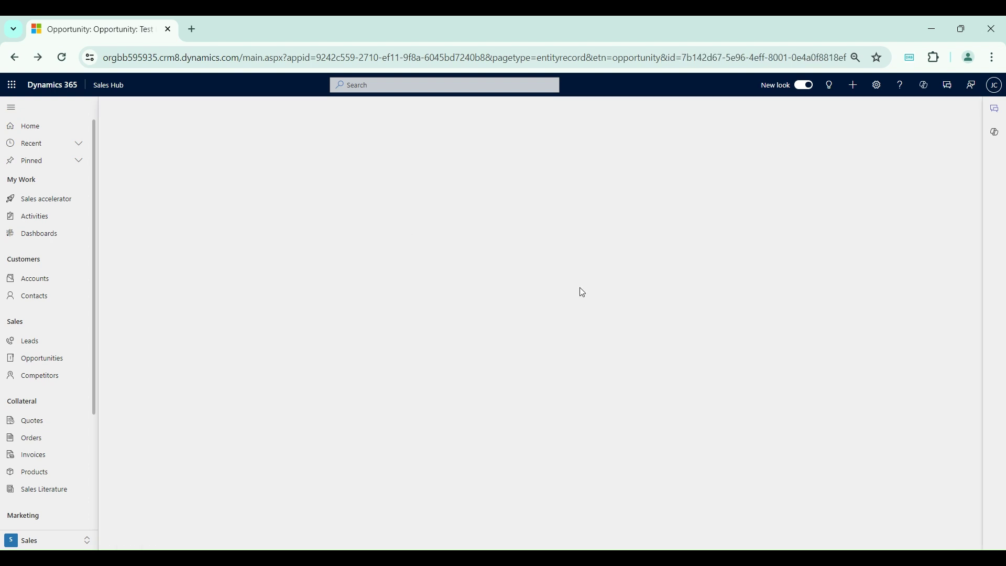